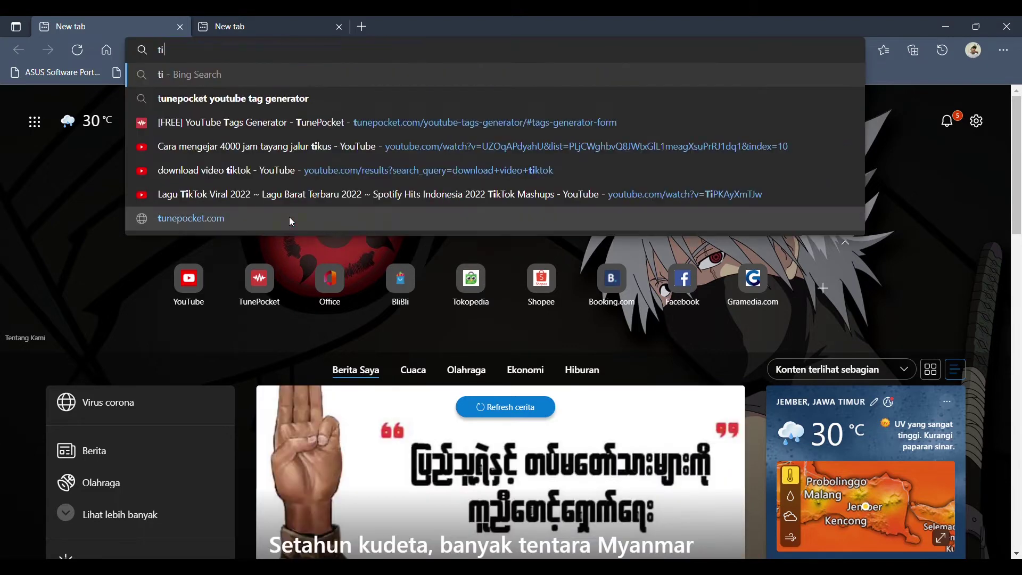
# Search the web for 'tiktok shop seller center' from the Edge address bar.
pyautogui.write('tok')
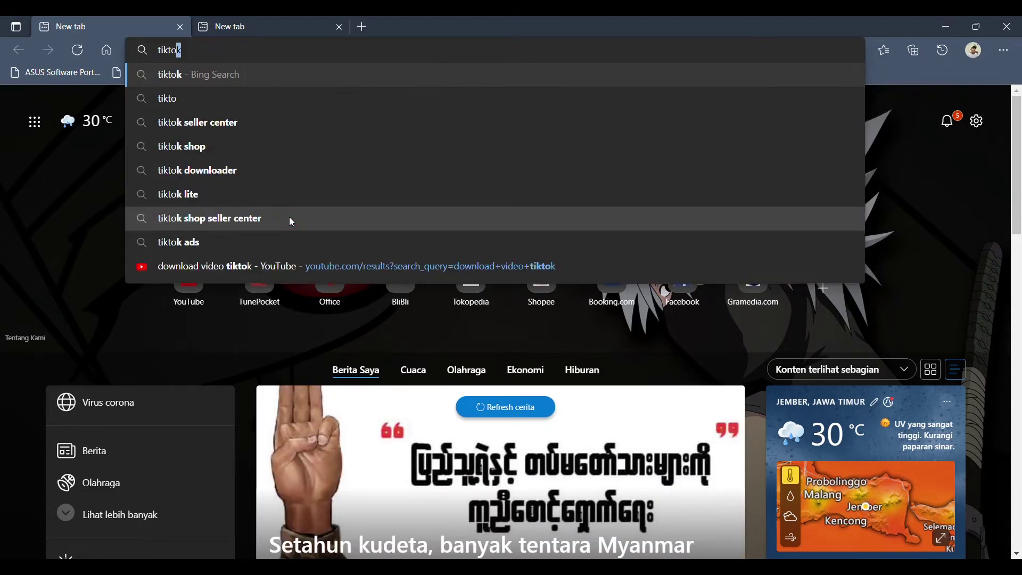
pyautogui.write(' shop')
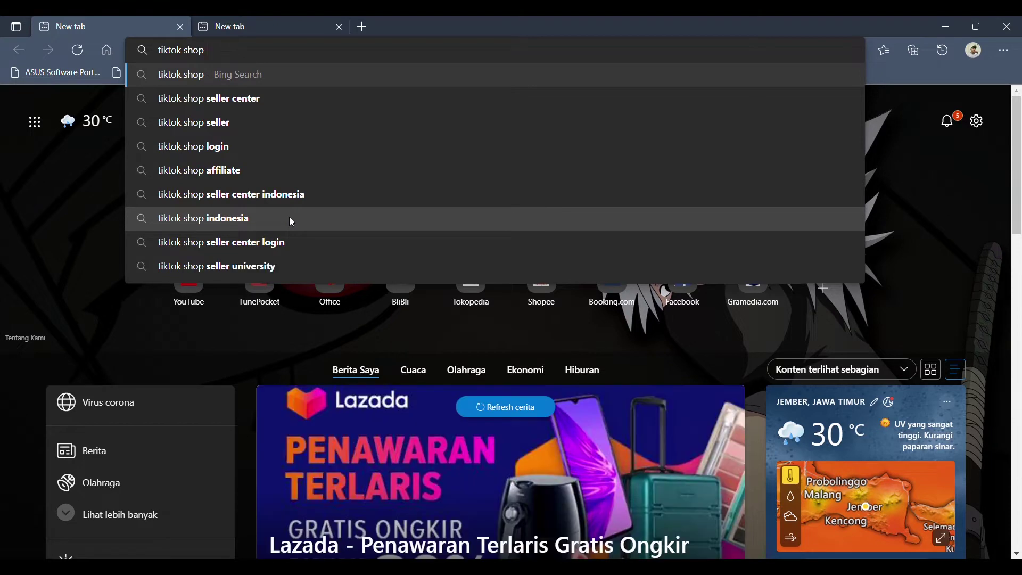
pyautogui.click(254, 93)
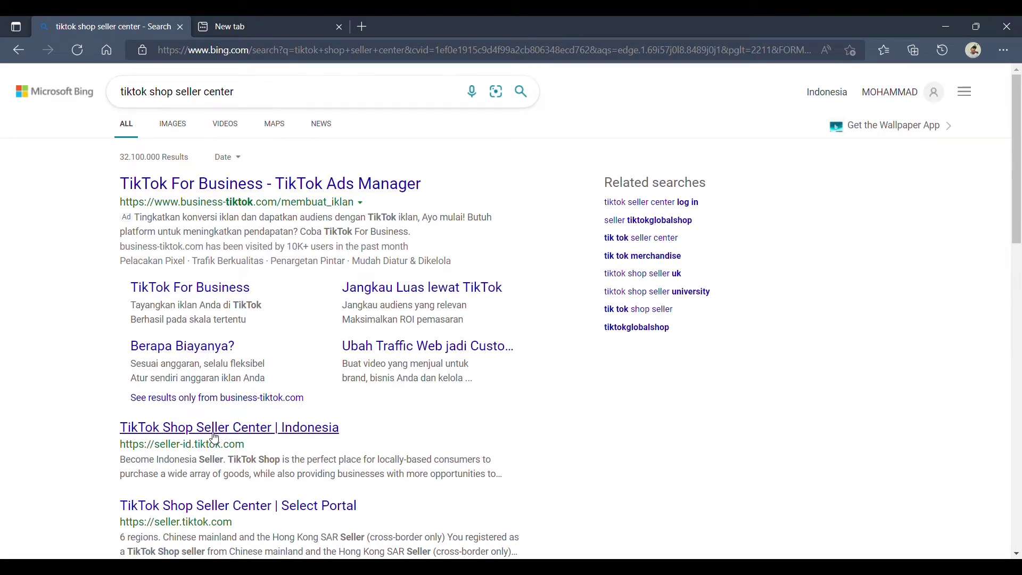
# Open the TikTok Shop Seller Center | Indonesia result and scroll to the sign-up options.
pyautogui.click(272, 432)
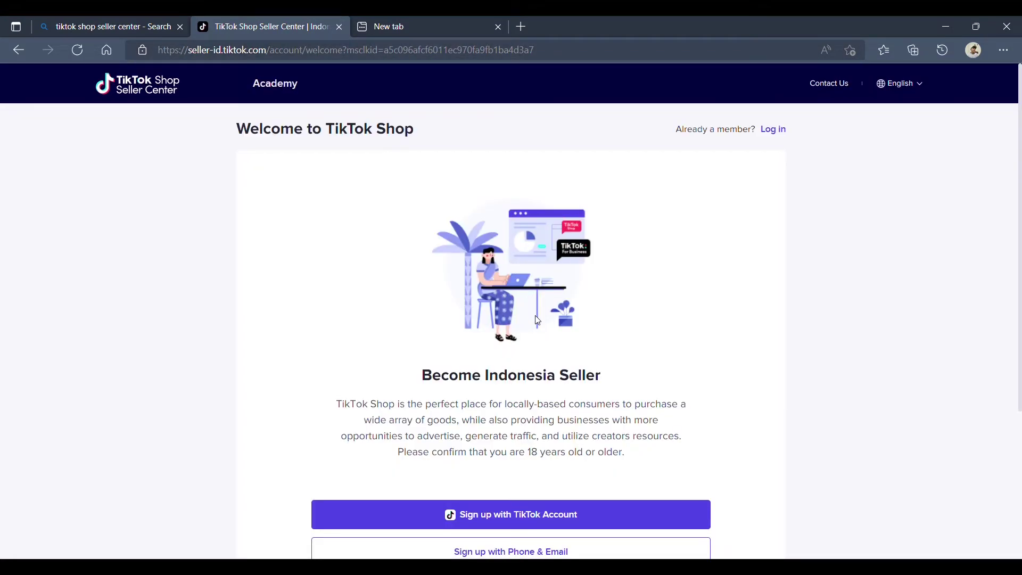
pyautogui.scroll(-2, 536, 319)
pyautogui.scroll(-1, 536, 319)
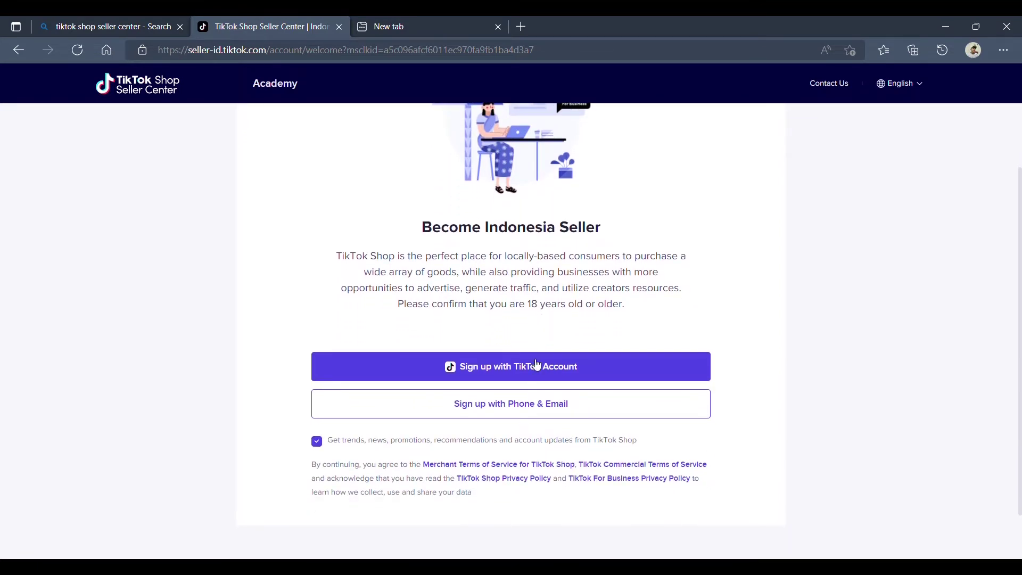
pyautogui.click(515, 411)
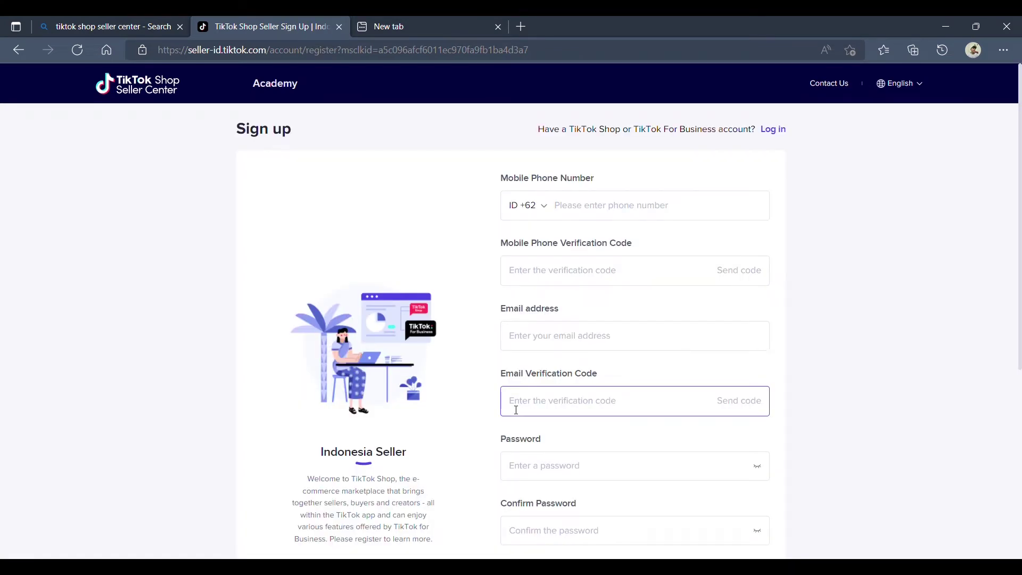
pyautogui.click(23, 47)
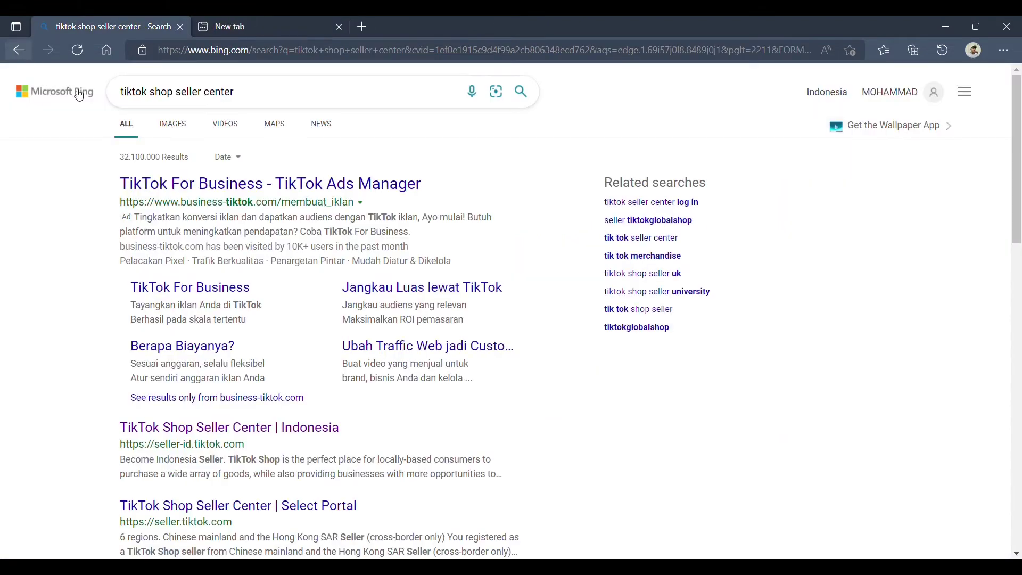
pyautogui.click(256, 429)
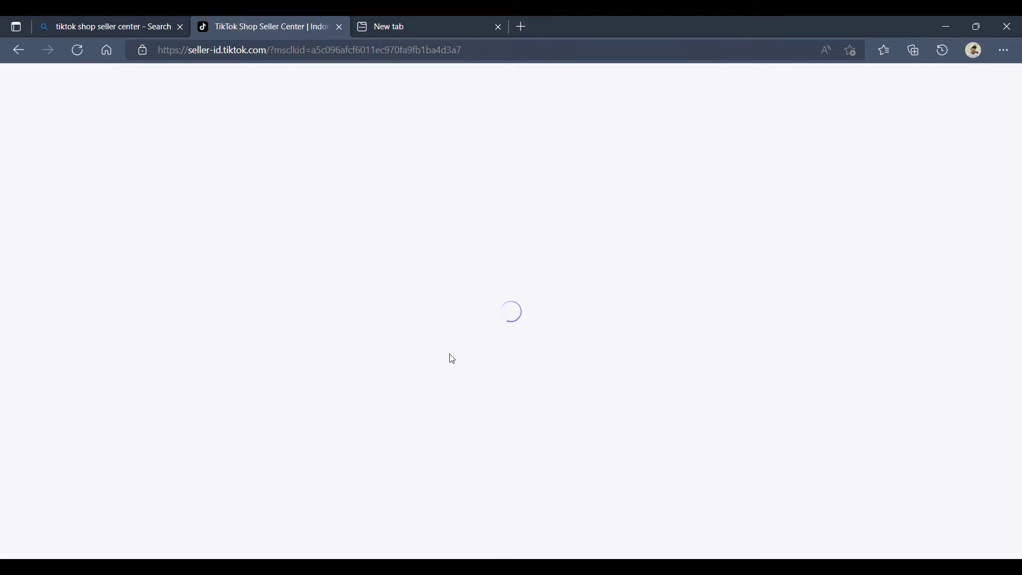
pyautogui.scroll(-2, 451, 358)
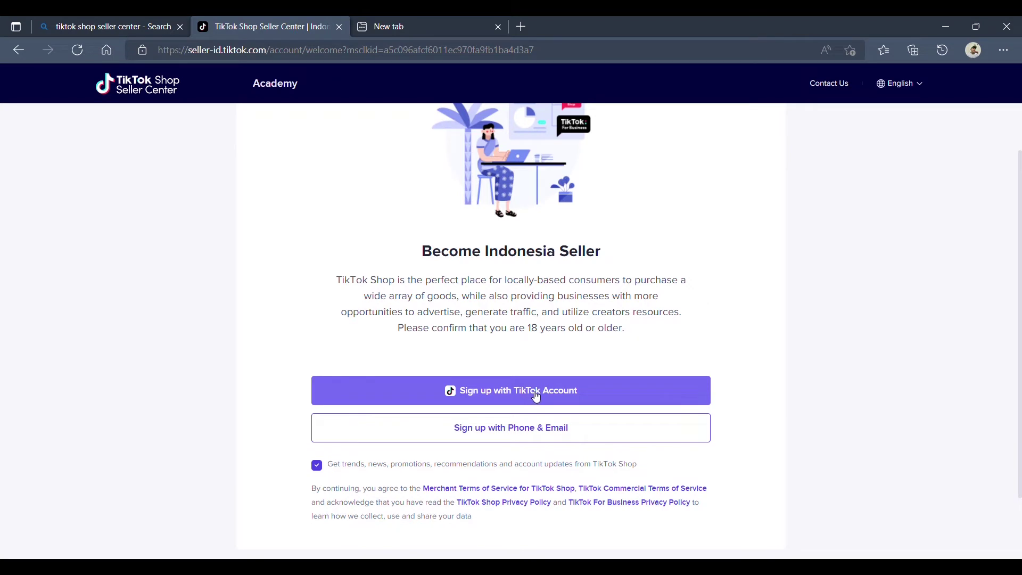
pyautogui.scroll(-1, 510, 460)
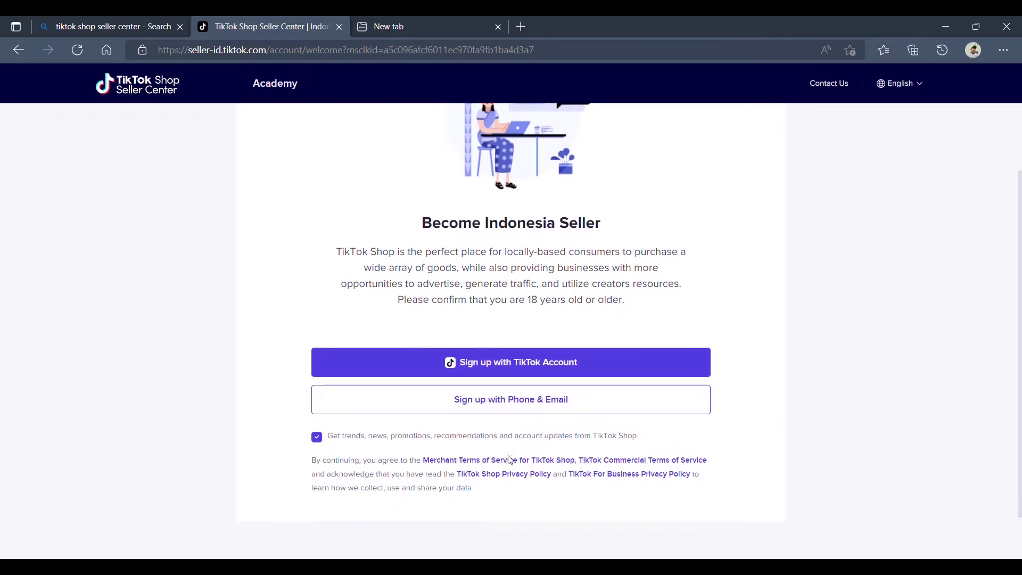
pyautogui.click(516, 410)
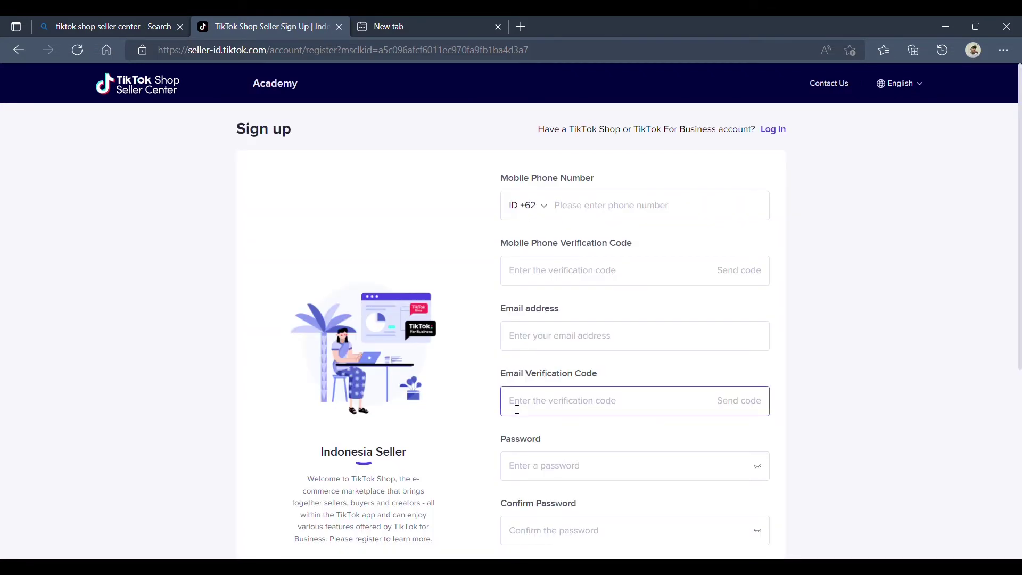
# Enter the seller's mobile phone number in the sign-up form.
pyautogui.click(618, 213)
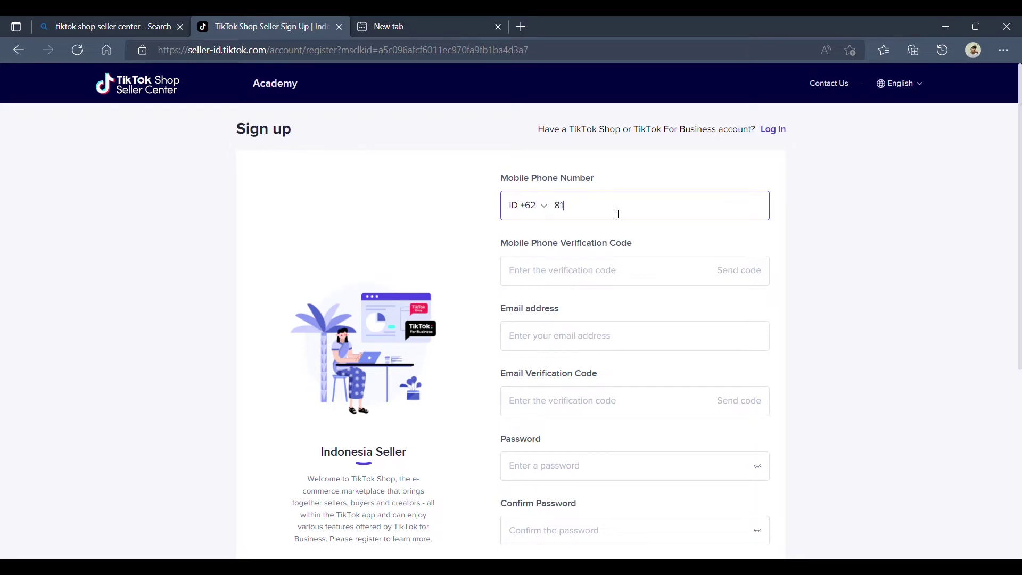
pyautogui.click(617, 227)
pyautogui.click(592, 216)
# Request the SMS verification code and solve the slider puzzle captcha.
pyautogui.click(685, 279)
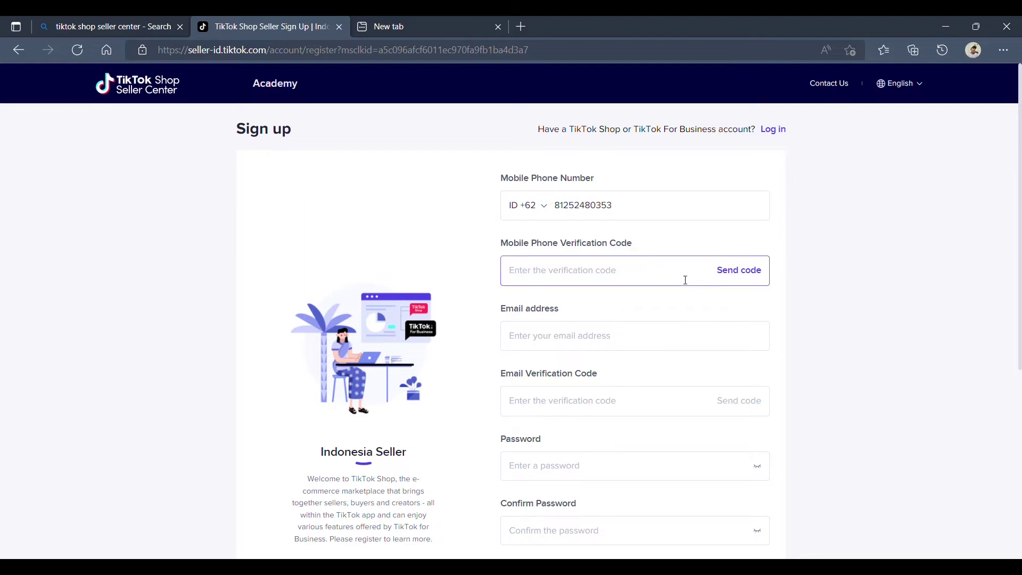
pyautogui.click(731, 277)
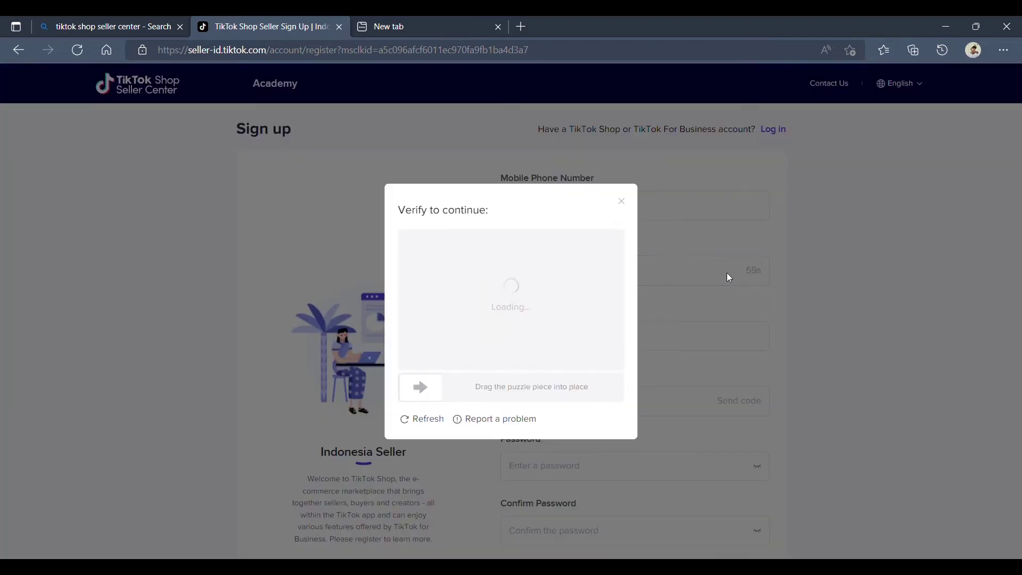
pyautogui.moveTo(431, 290); pyautogui.dragTo(538, 301)
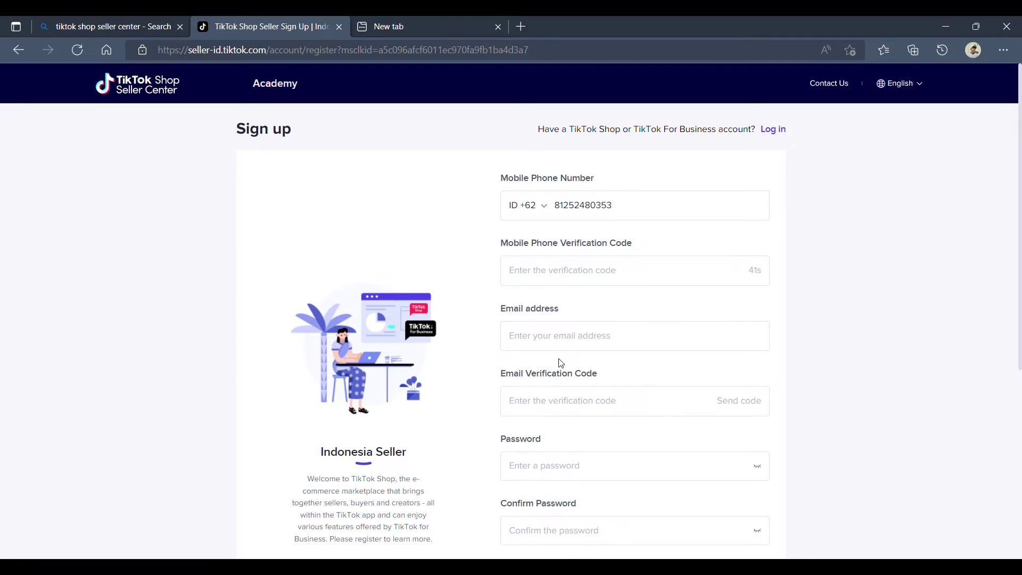
pyautogui.click(563, 280)
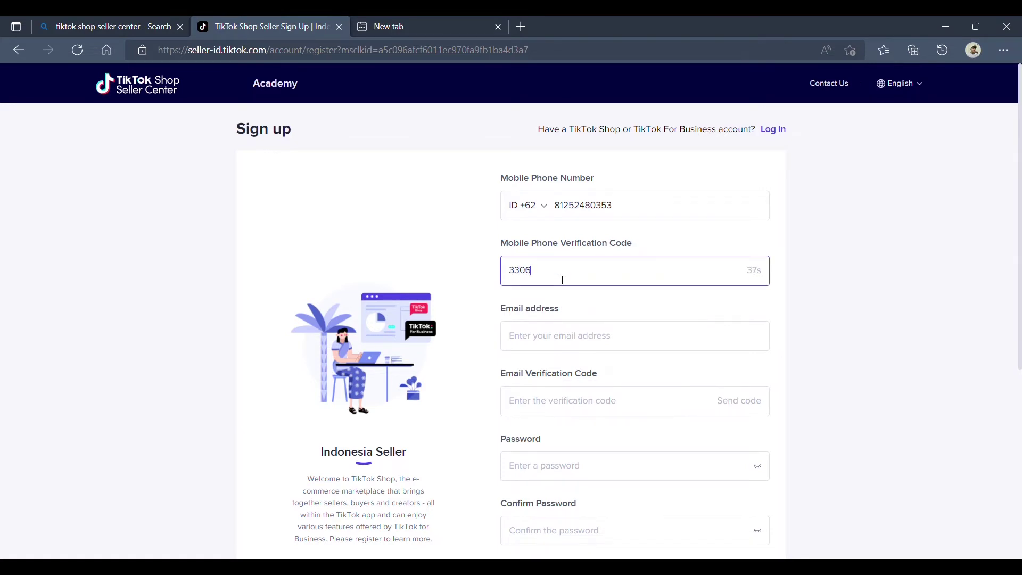
# Enter the SMS verification code and the seller's e-mail address.
pyautogui.click(573, 334)
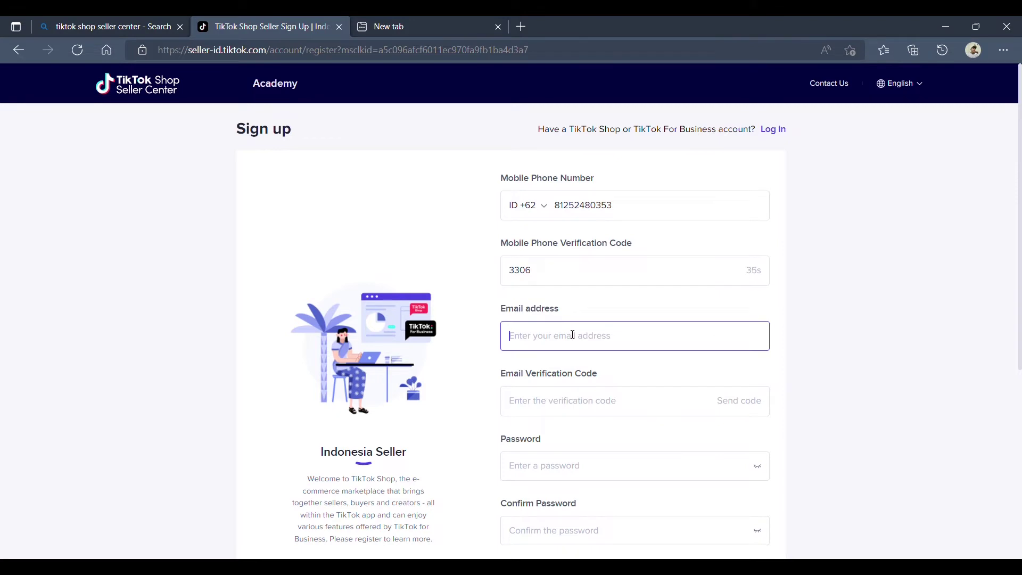
pyautogui.click(572, 438)
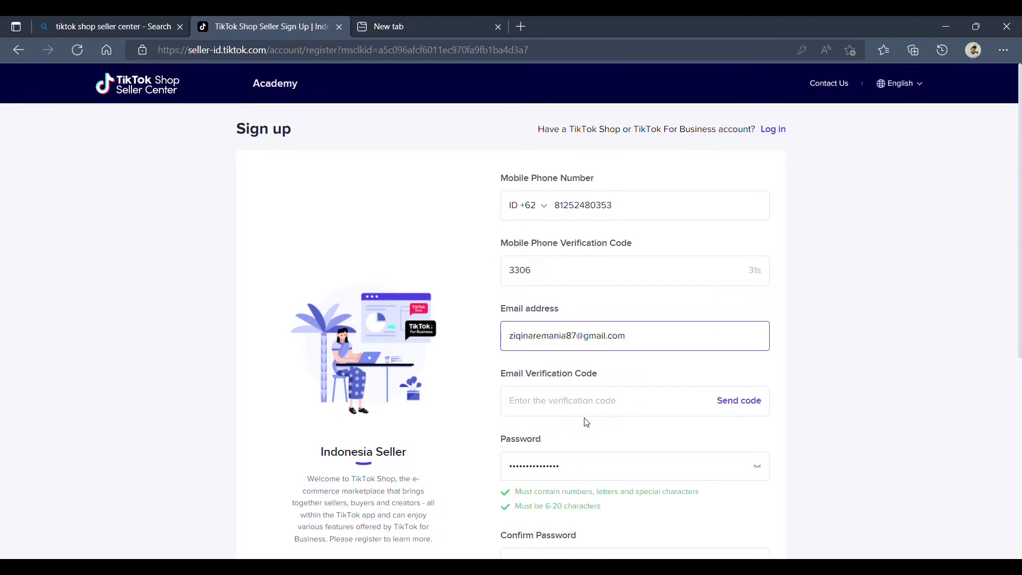
# Request the e-mail verification code, solve the slider captcha, and paste the password confirmation.
pyautogui.click(749, 400)
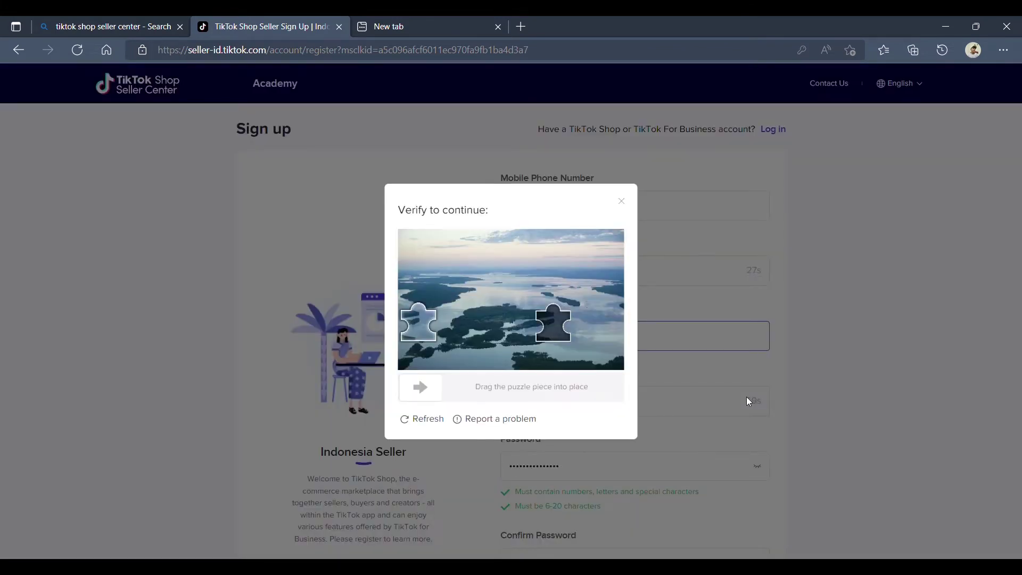
pyautogui.moveTo(420, 340); pyautogui.dragTo(555, 348)
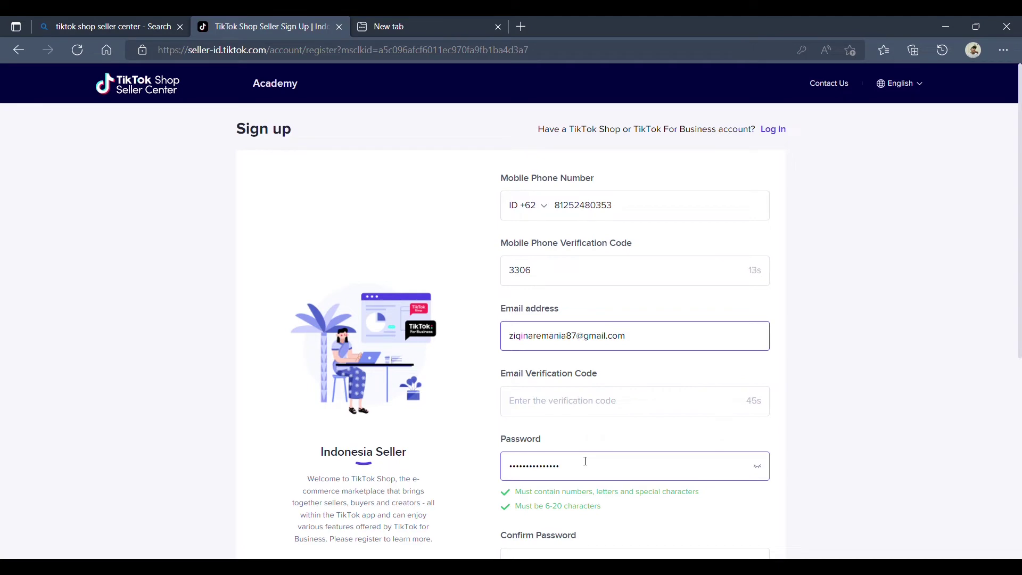
pyautogui.press('Tab')
pyautogui.hotkey('ctrl', 'v')
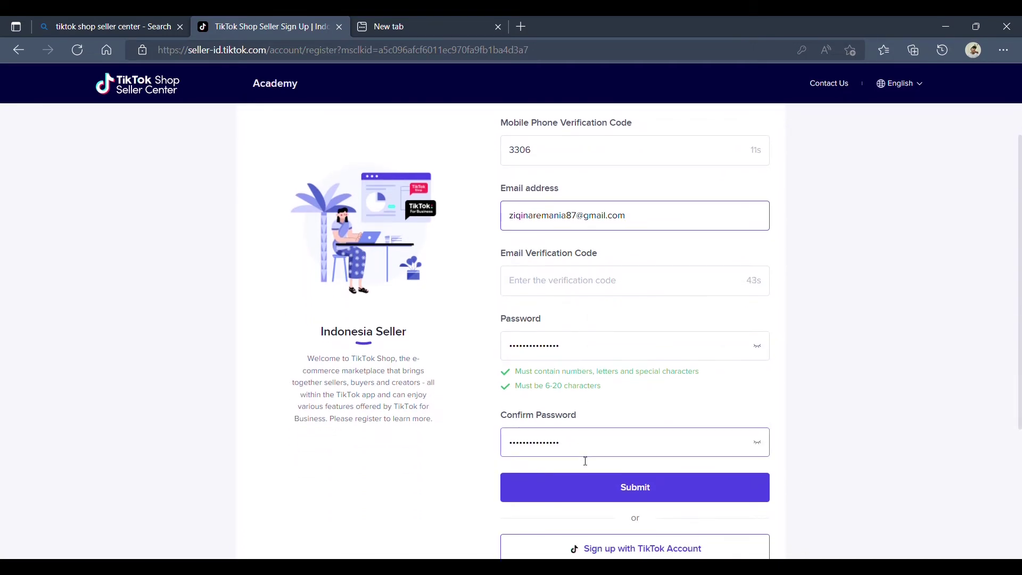
pyautogui.scroll(3, 585, 460)
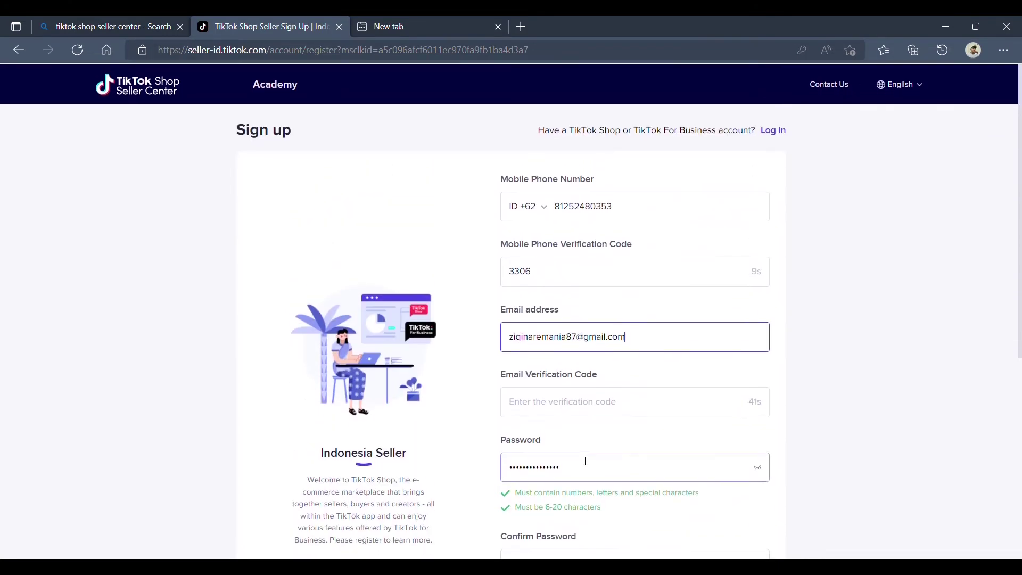
# Enter the e-mailed verification code and submit the seller sign-up form.
pyautogui.click(593, 407)
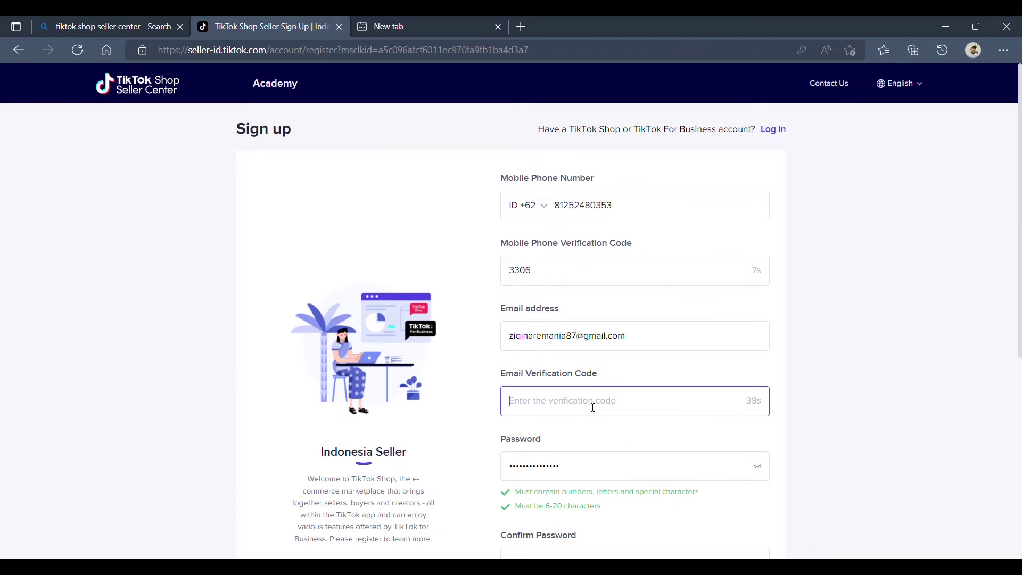
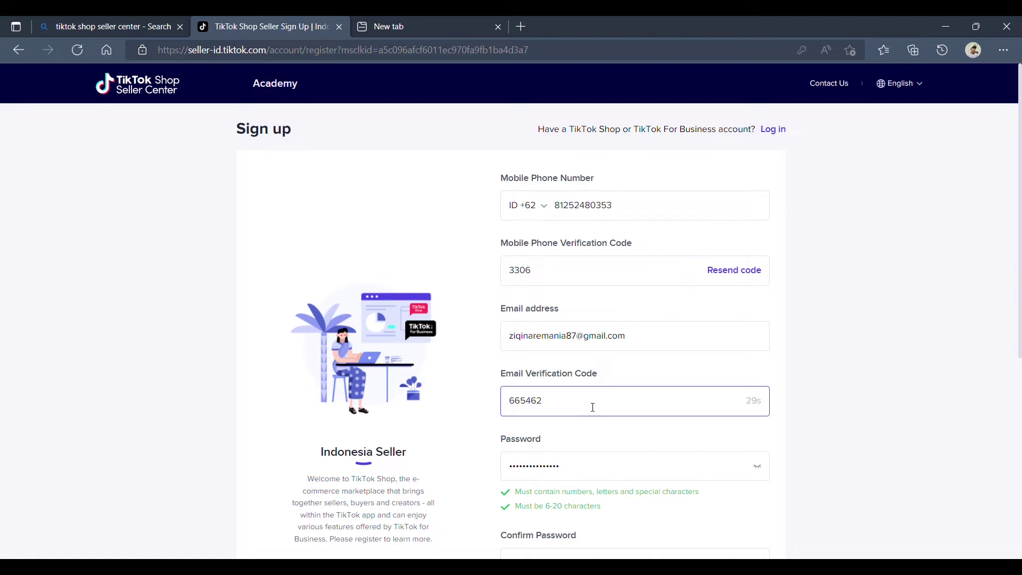
pyautogui.scroll(-3, 621, 458)
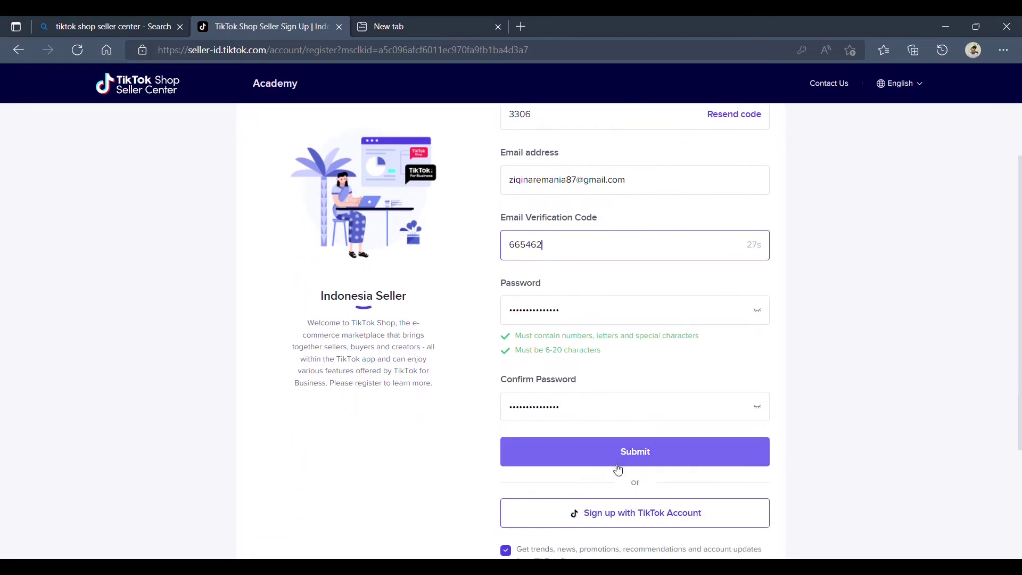
pyautogui.scroll(-1, 615, 468)
pyautogui.scroll(2, 615, 467)
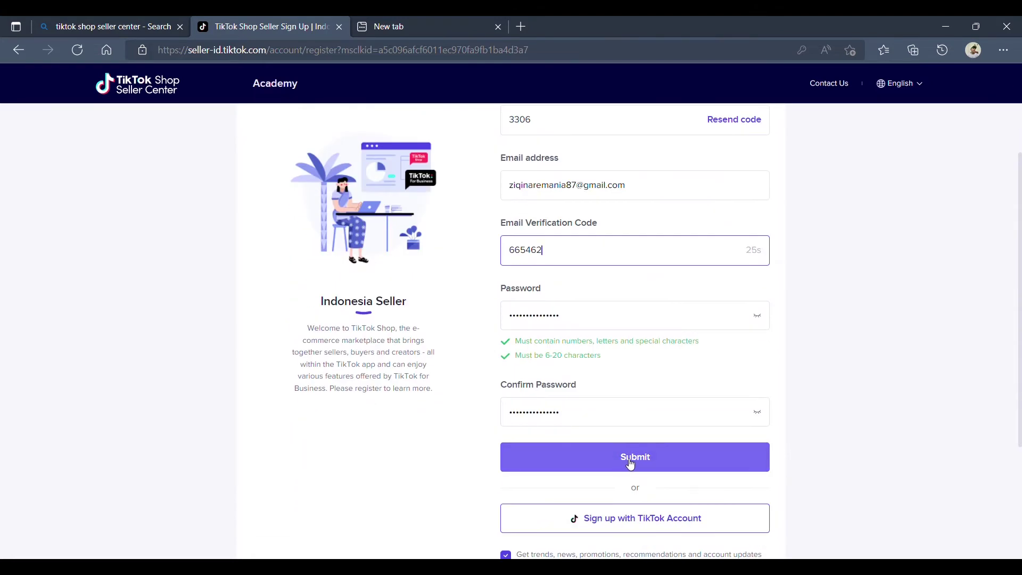
pyautogui.click(635, 463)
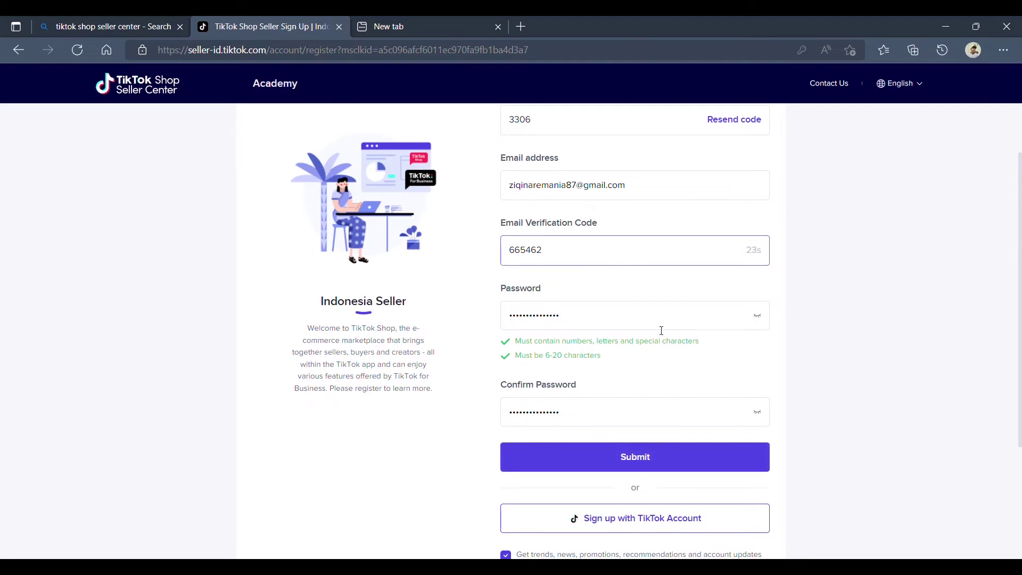
pyautogui.scroll(1, 595, 383)
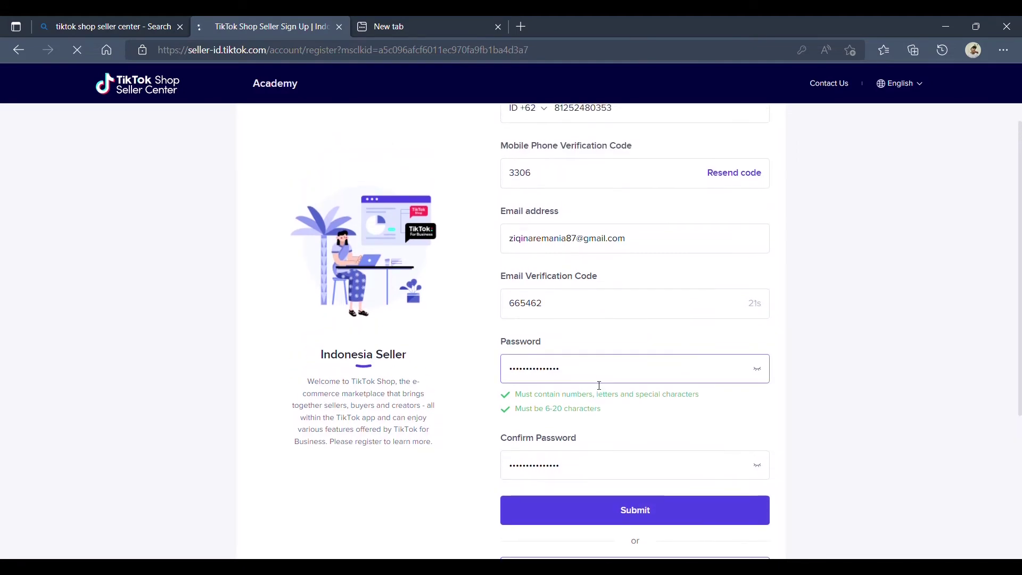
pyautogui.scroll(-1, 600, 386)
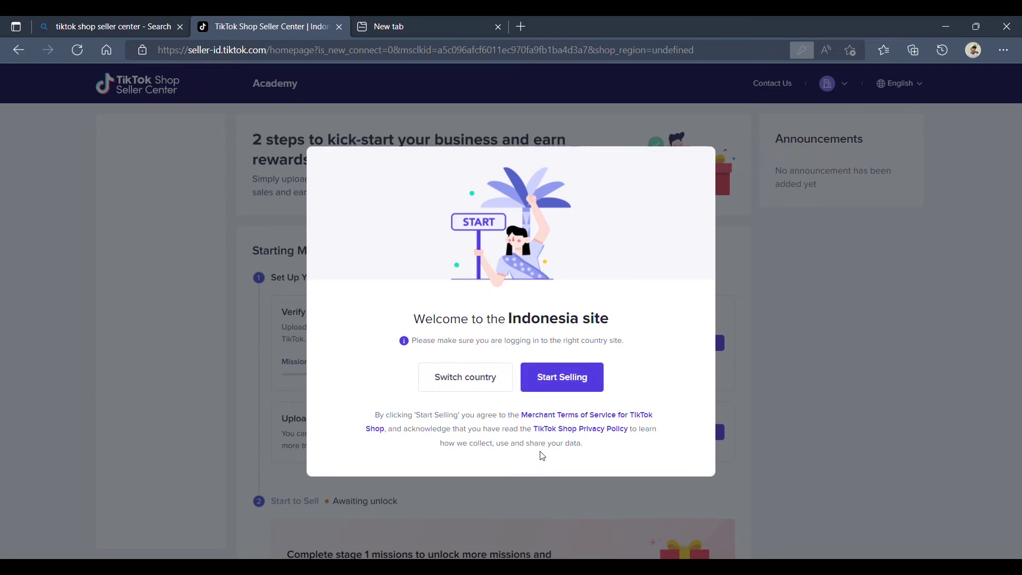
# Choose Start Selling in the 'Welcome to the Indonesia site' dialog.
pyautogui.click(579, 389)
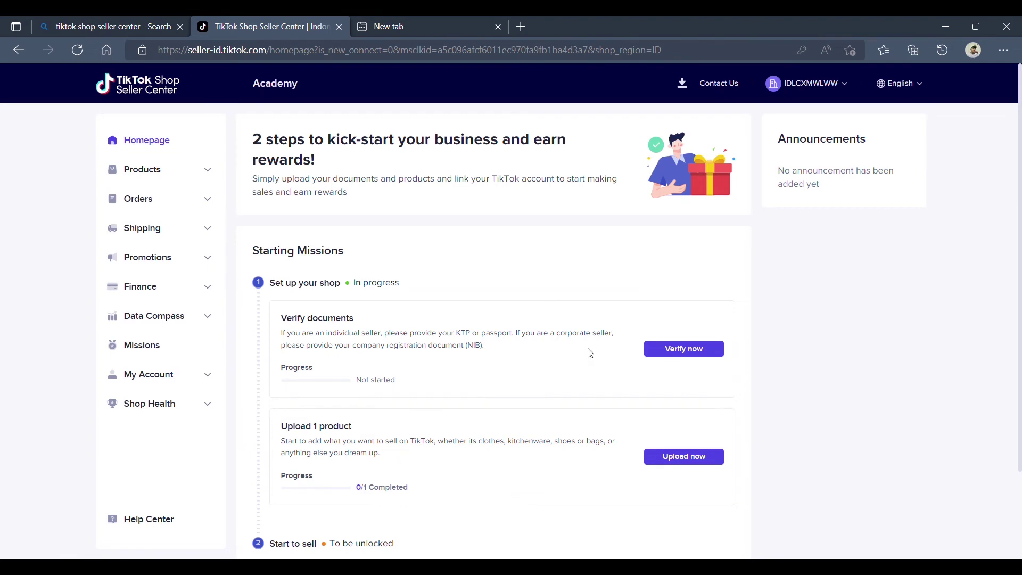
# Open Upload Documents as an Individual seller, begin the shop name Zisho Store, then return Home.
pyautogui.click(673, 349)
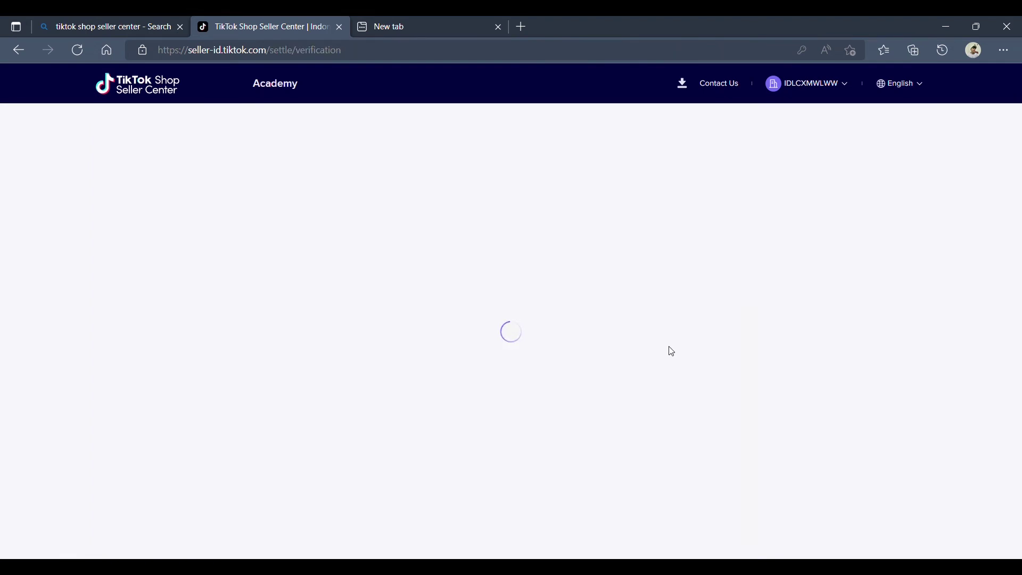
pyautogui.scroll(-1, 483, 360)
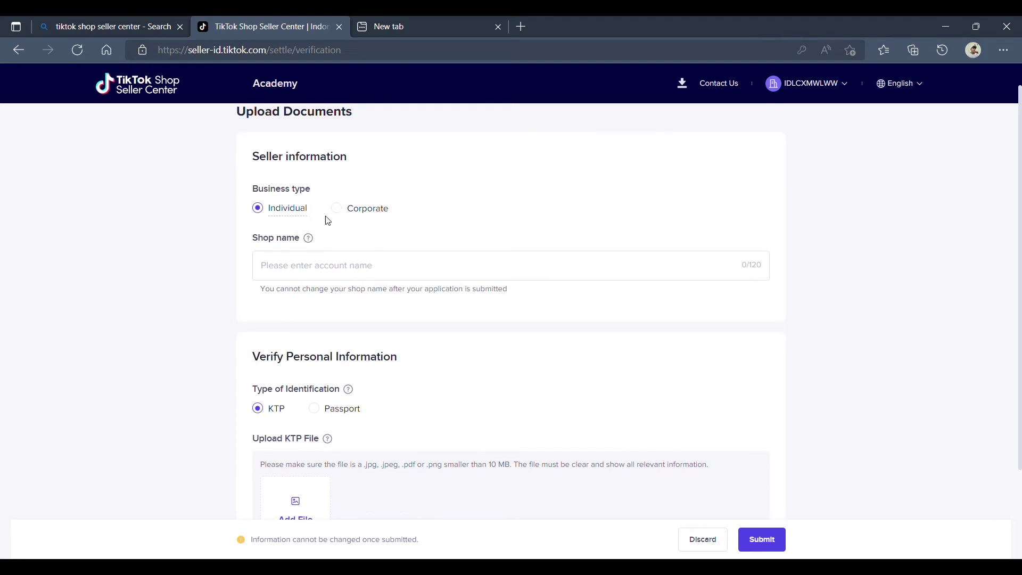
pyautogui.moveTo(318, 219)
pyautogui.click(358, 255)
pyautogui.scroll(-1, 362, 255)
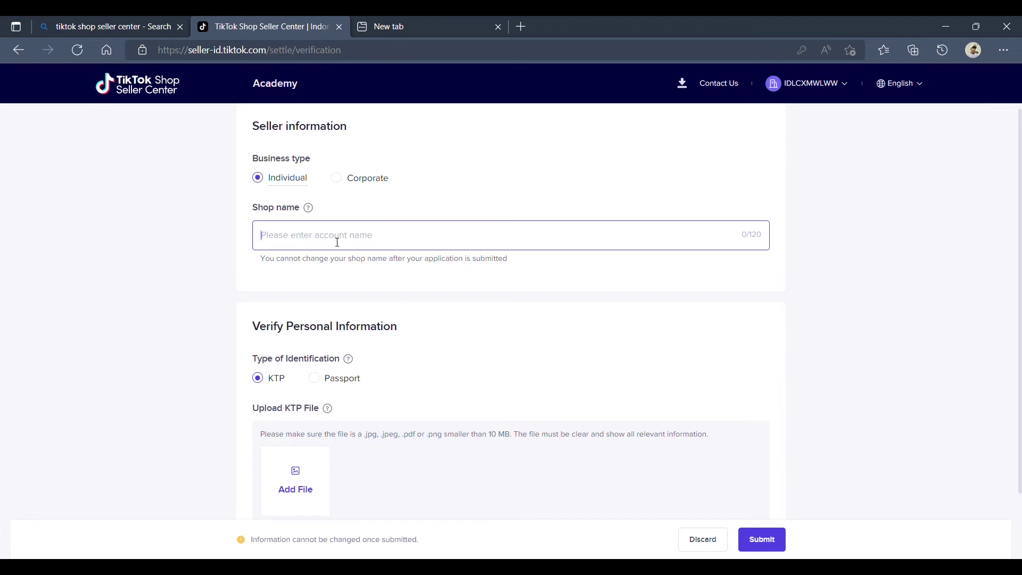
pyautogui.write('Z')
pyautogui.scroll(-2, 332, 250)
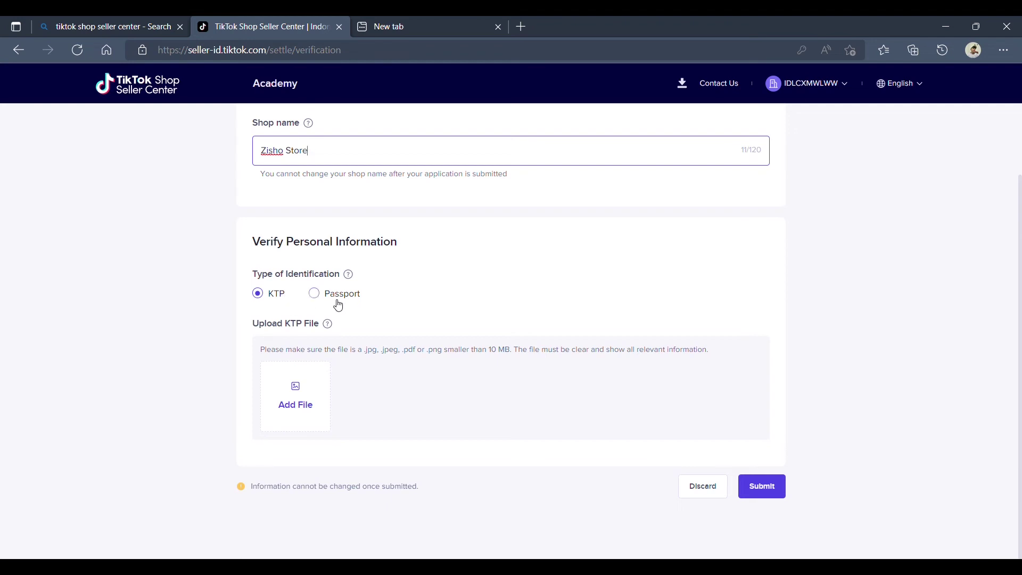
pyautogui.scroll(3, 338, 305)
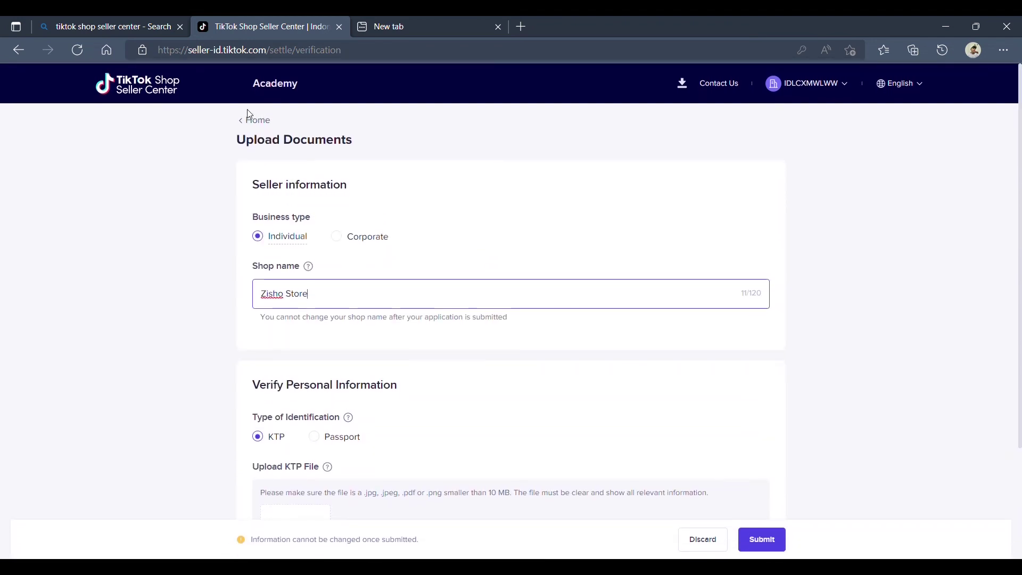
pyautogui.scroll(-2, 404, 267)
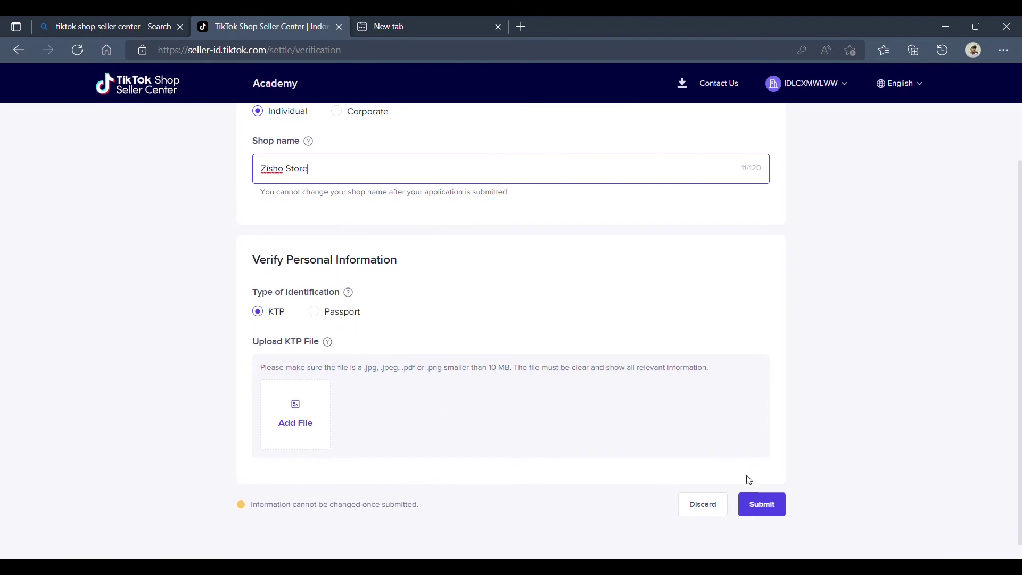
pyautogui.scroll(3, 650, 412)
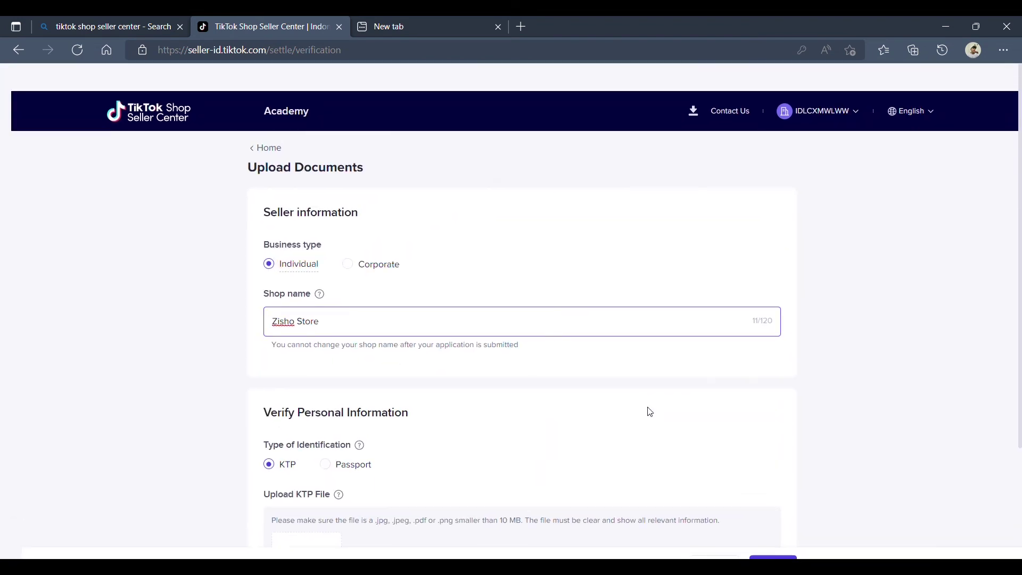
pyautogui.click(248, 124)
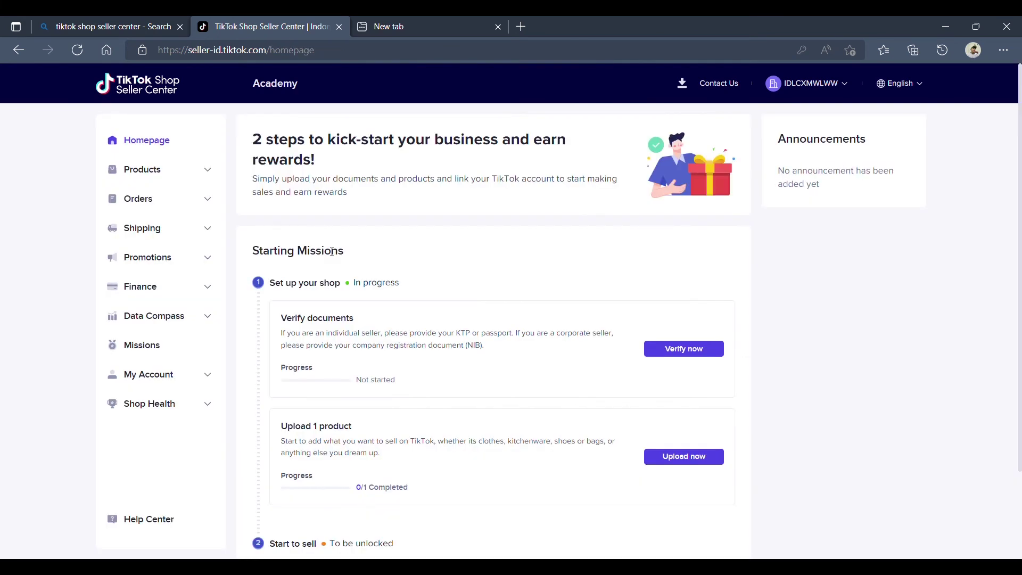
# Choose Upload now under the Upload 1 product starting mission.
pyautogui.scroll(-2, 367, 337)
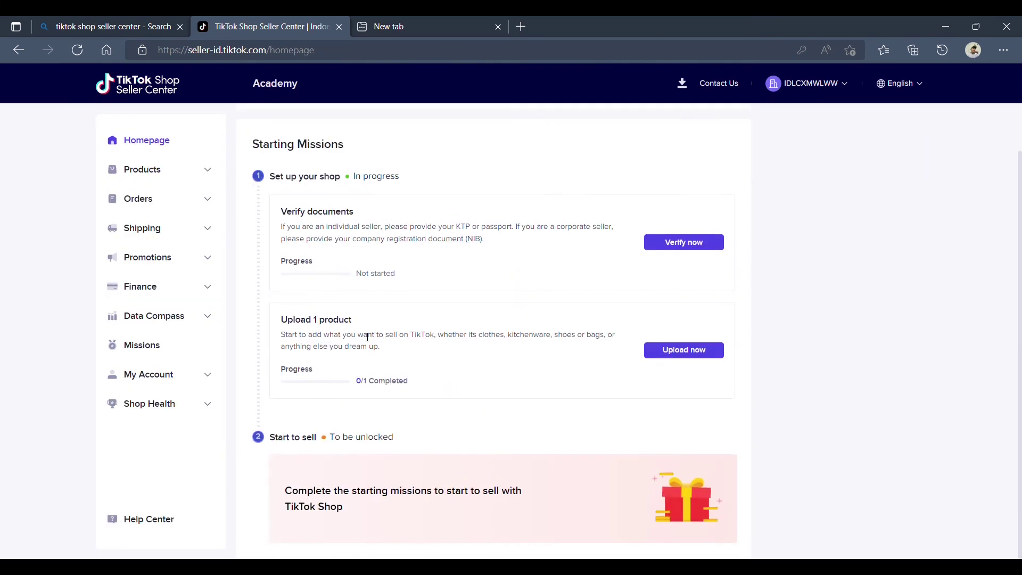
pyautogui.click(673, 361)
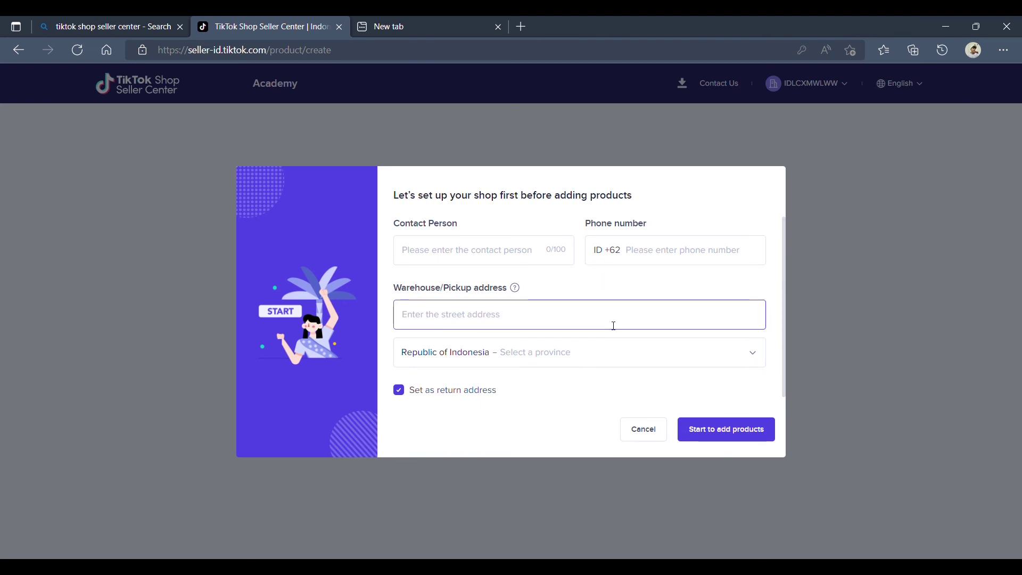
# Cancel the 'Let's set up your shop' dialog.
pyautogui.click(645, 437)
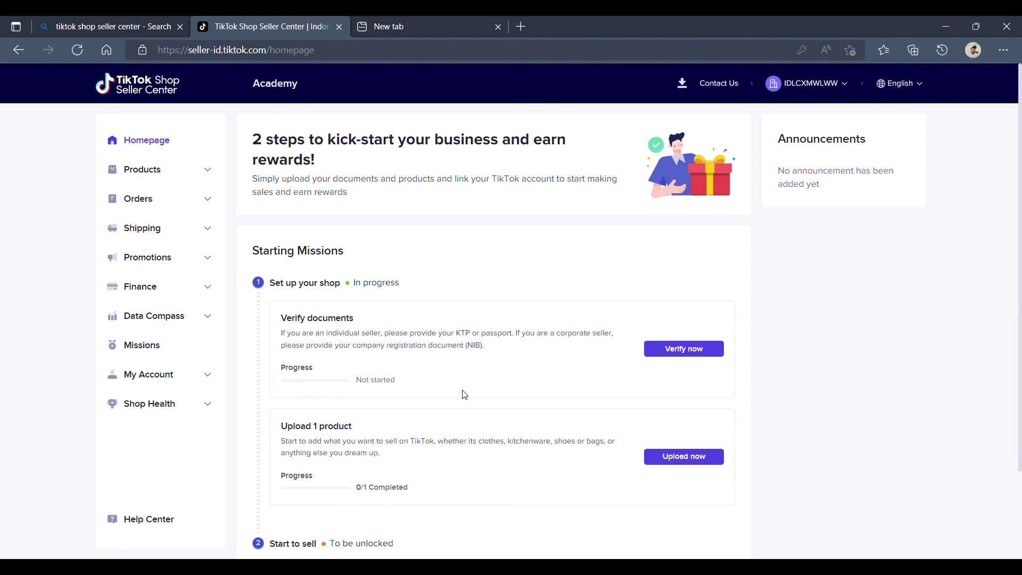
pyautogui.scroll(-2, 465, 394)
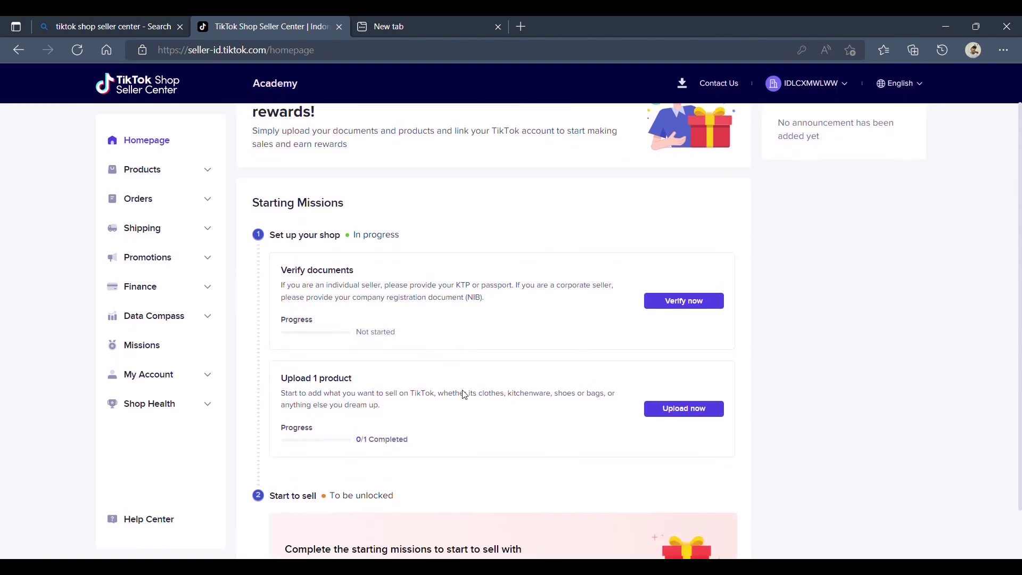
pyautogui.scroll(-3, 464, 394)
pyautogui.scroll(1, 463, 394)
pyautogui.click(141, 90)
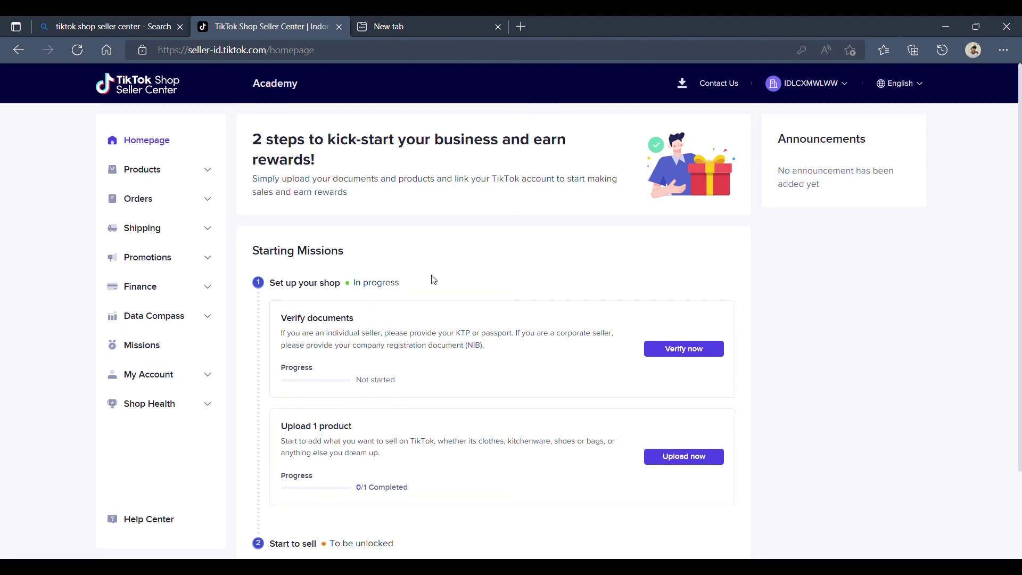
pyautogui.scroll(-2, 433, 280)
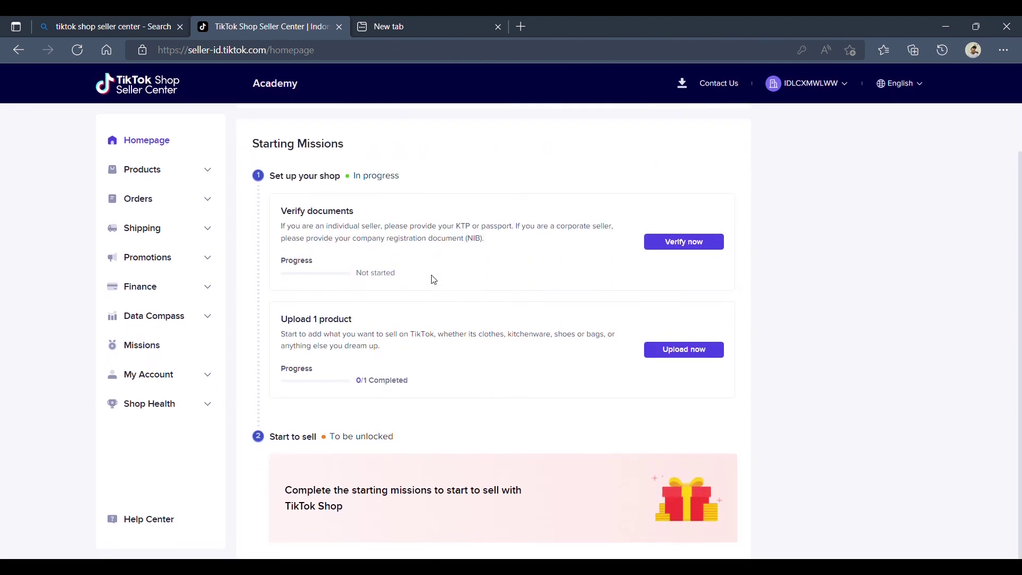